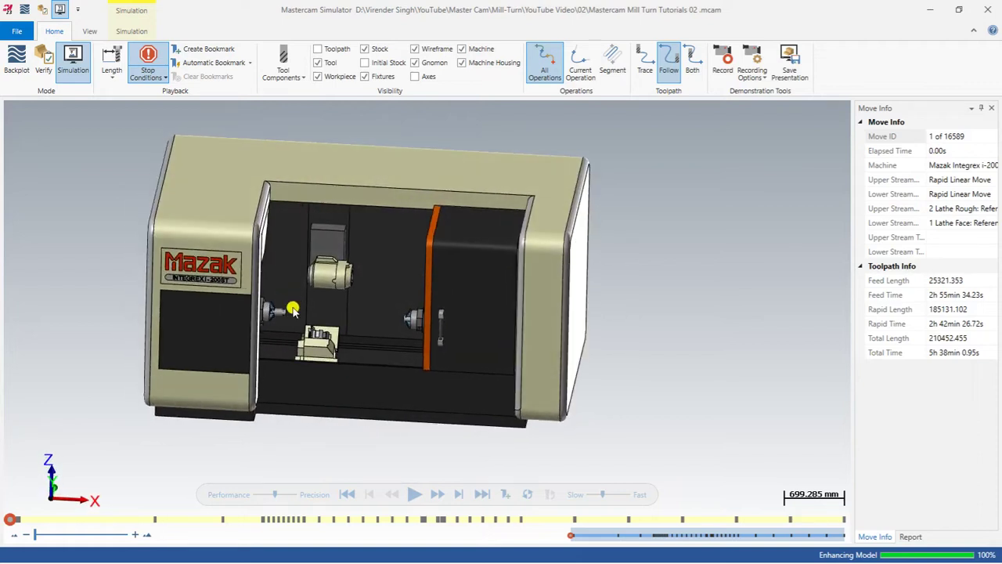
# Zoom and orbit around the chuck, part and tool nut to inspect the Mazak setup
pyautogui.scroll(3, 293, 313)
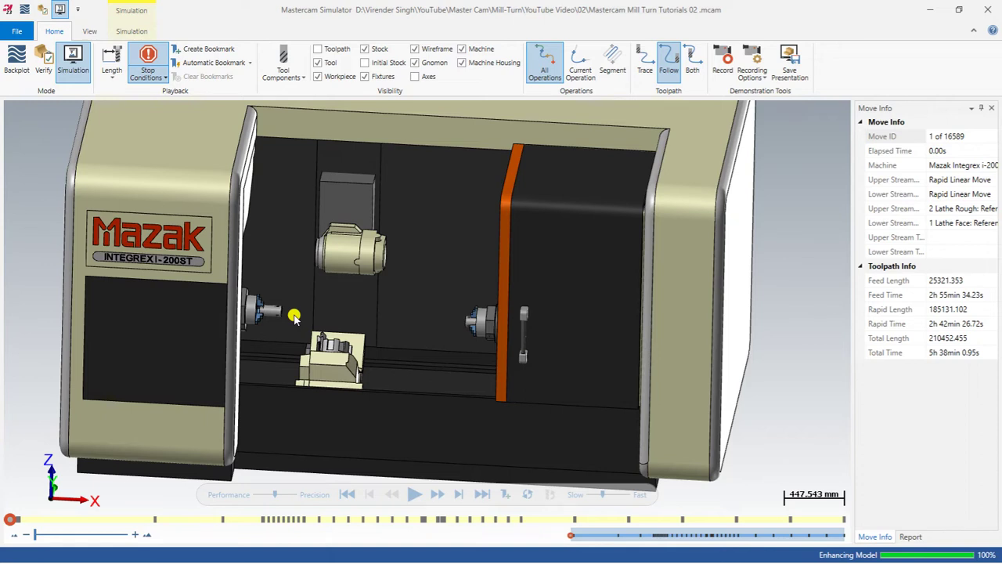
pyautogui.scroll(1, 292, 316)
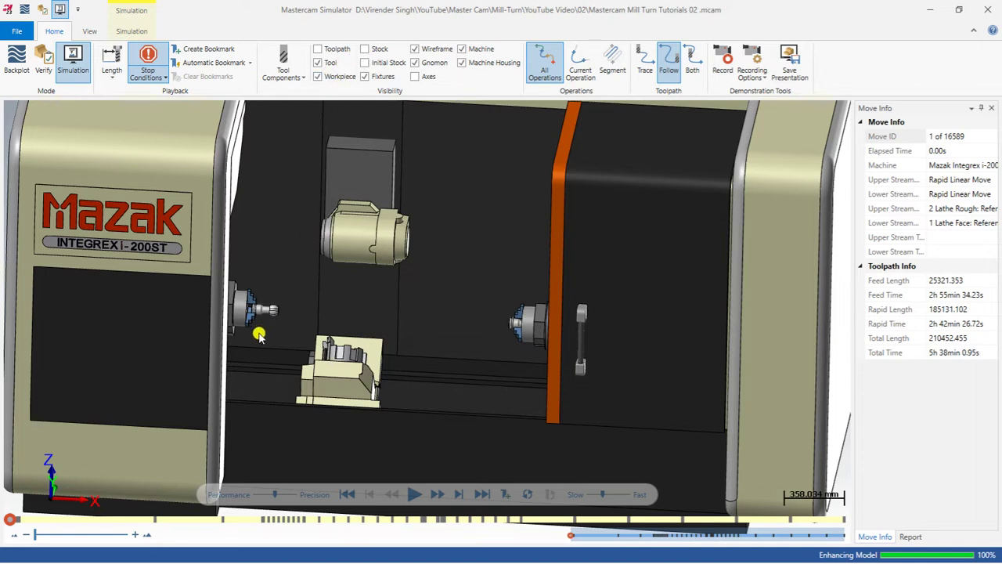
pyautogui.scroll(2, 259, 332)
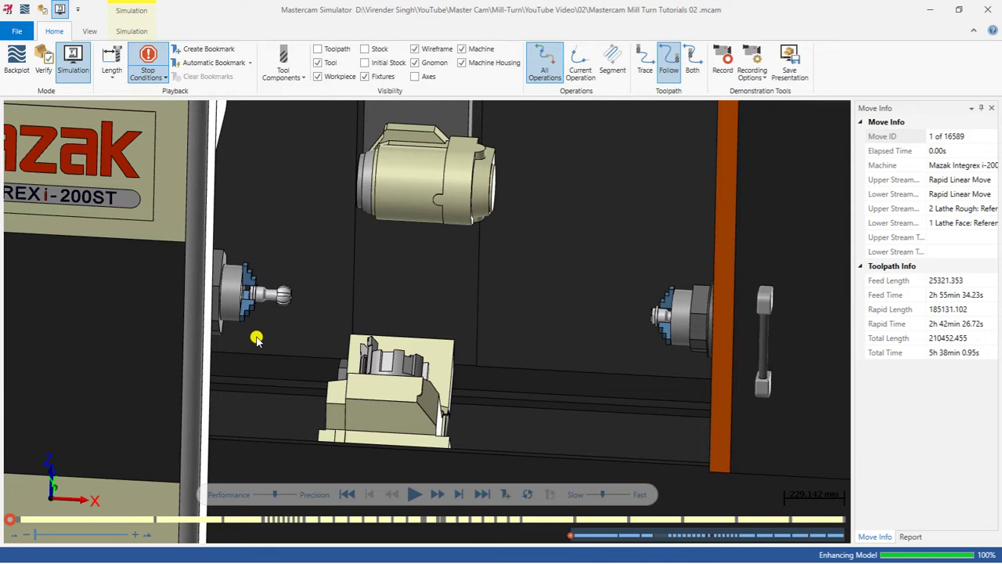
pyautogui.scroll(5, 258, 300)
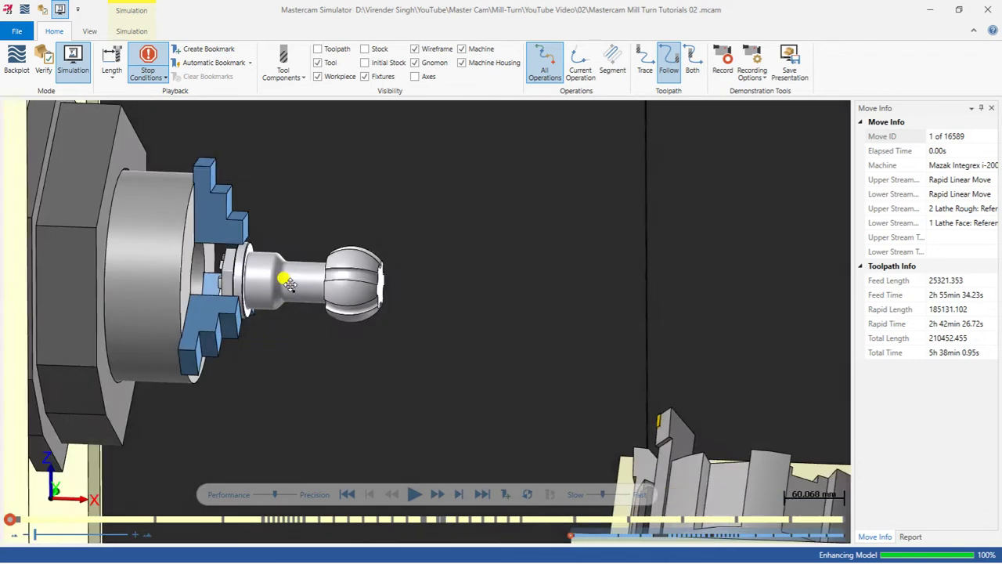
pyautogui.moveTo(275, 279)
pyautogui.mouseDown(button='middle')
pyautogui.moveTo(292, 281)
pyautogui.moveTo(282, 309)
pyautogui.moveTo(264, 287)
pyautogui.moveTo(286, 286)
pyautogui.moveTo(280, 291)
pyautogui.mouseUp(button='middle')
pyautogui.scroll(-6, 278, 290)
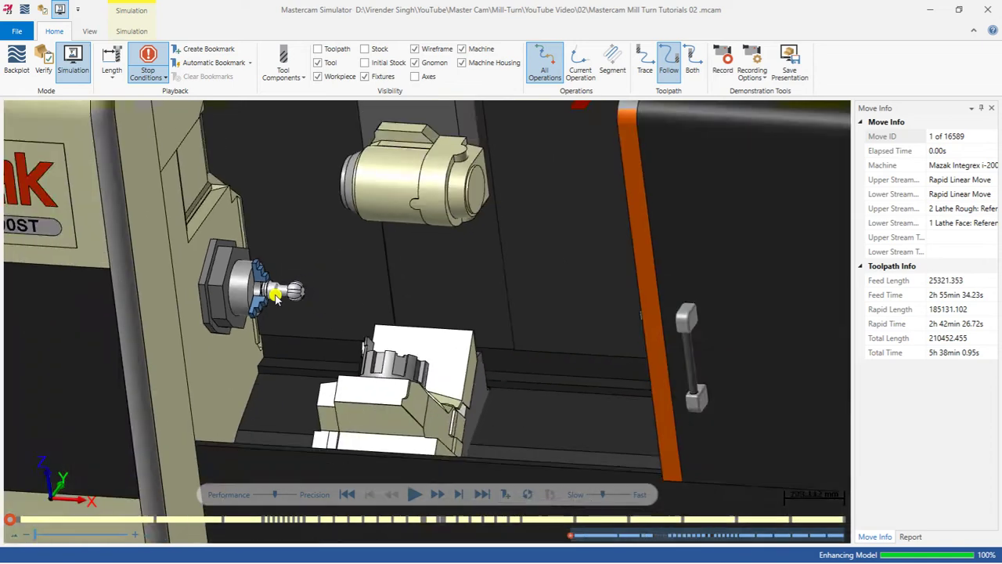
pyautogui.scroll(-2, 282, 292)
pyautogui.moveTo(414, 290); pyautogui.dragTo(443, 283, button='middle')
pyautogui.scroll(8, 599, 290)
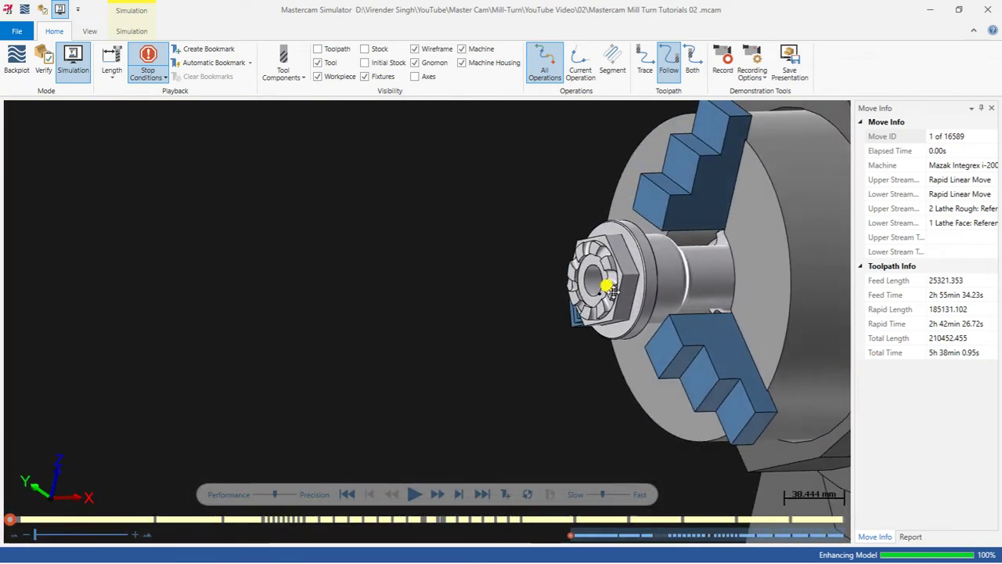
pyautogui.moveTo(613, 292); pyautogui.dragTo(591, 261, button='middle')
pyautogui.scroll(3, 611, 270)
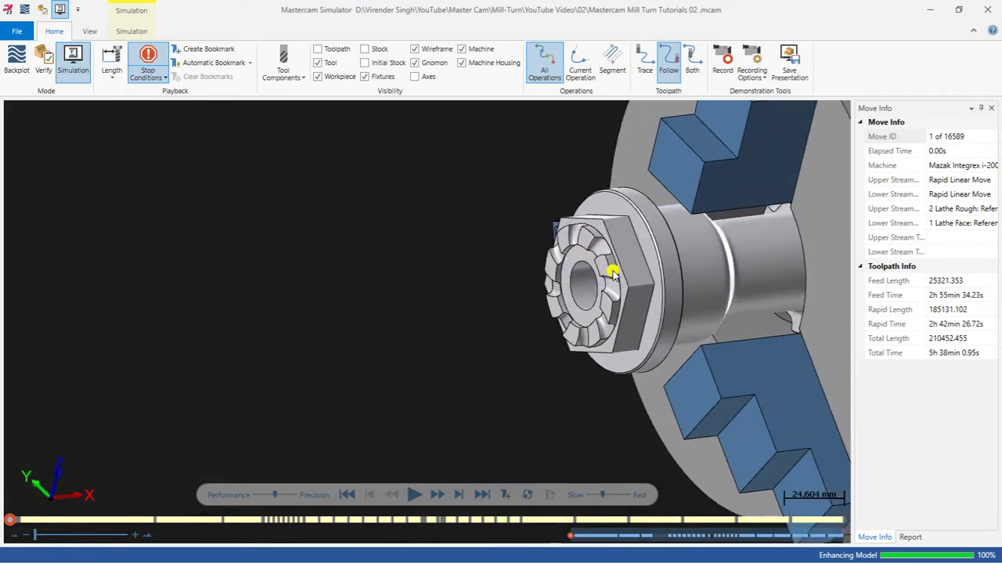
pyautogui.scroll(-4, 613, 272)
pyautogui.scroll(-8, 613, 273)
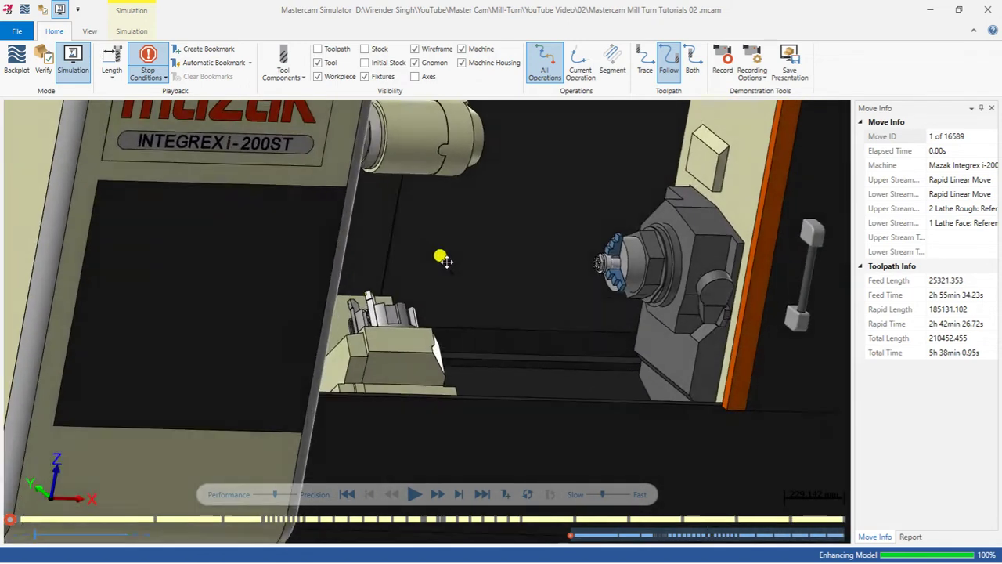
pyautogui.scroll(2, 222, 259)
pyautogui.scroll(5, 146, 261)
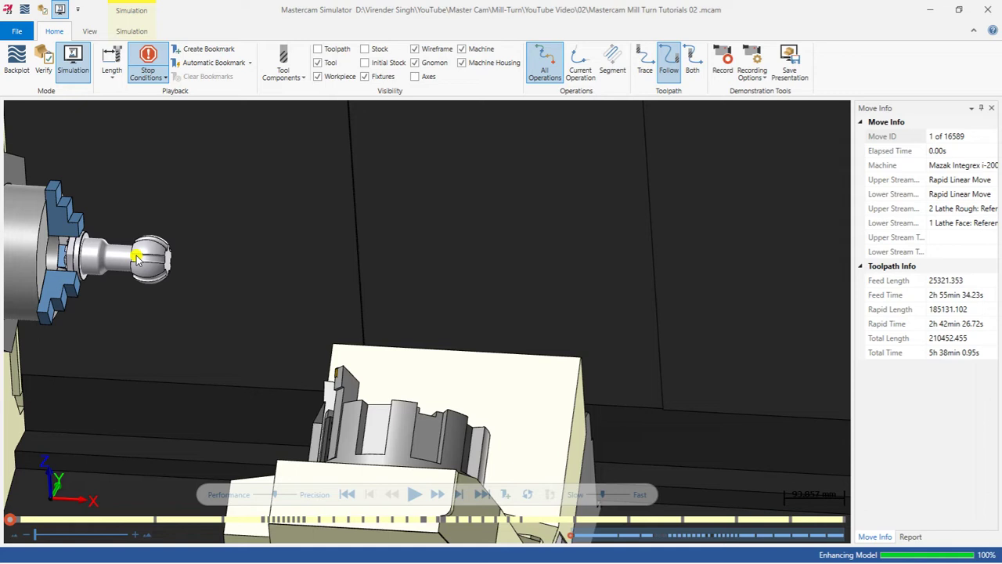
# Toggle Stock visibility on to show the raw stock, then off to reveal the part
pyautogui.click(365, 49)
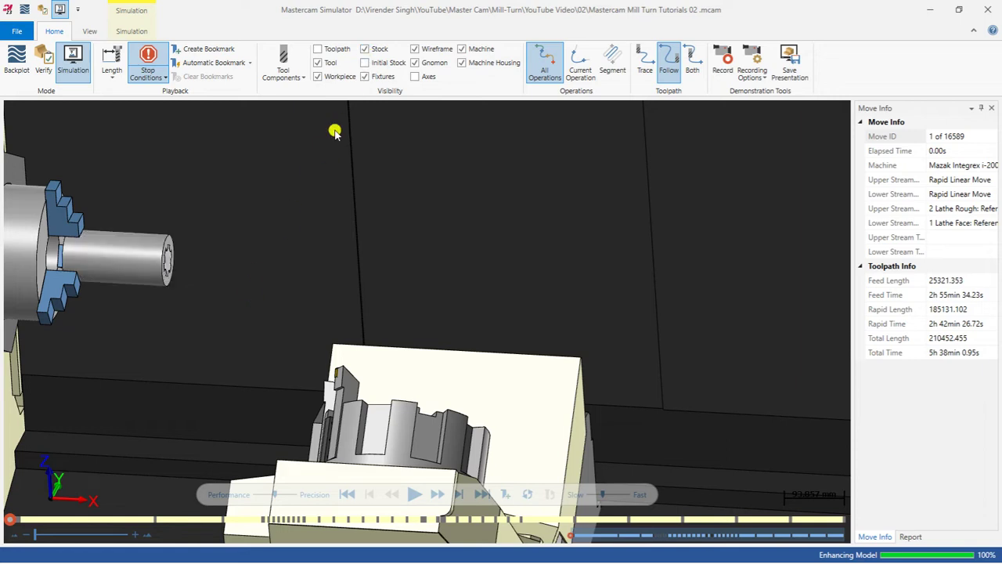
pyautogui.scroll(-2, 278, 284)
pyautogui.click(365, 49)
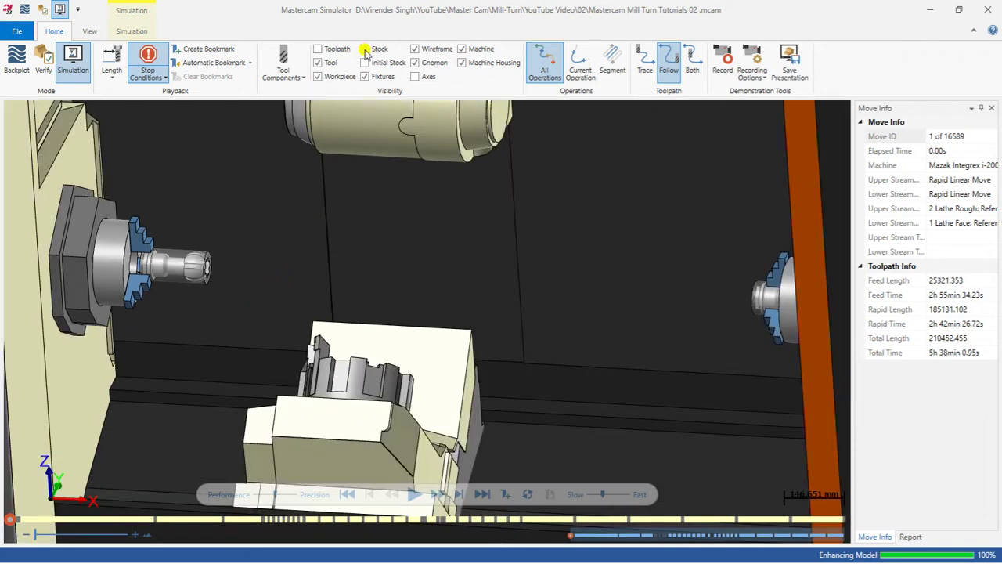
pyautogui.scroll(-4, 285, 278)
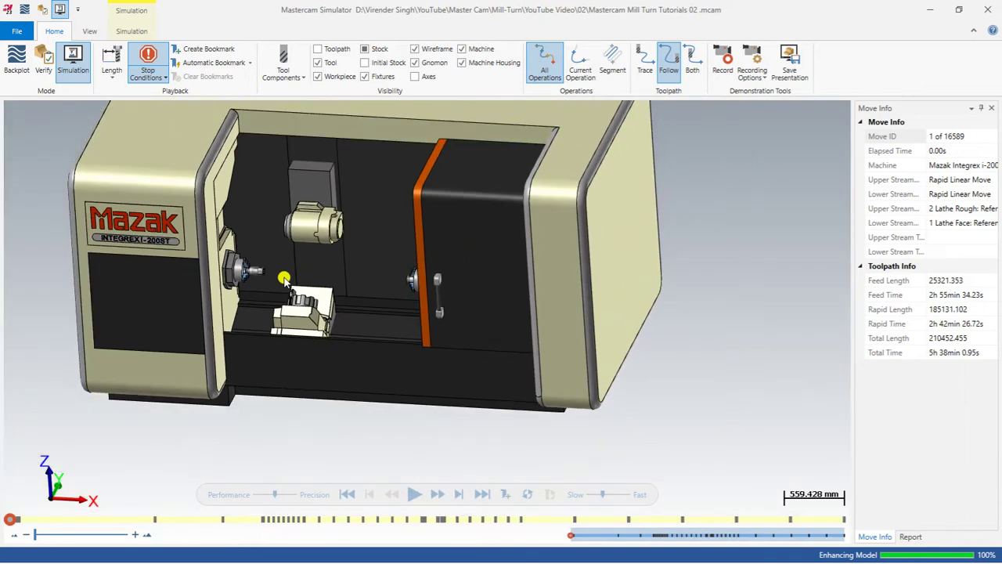
pyautogui.moveTo(285, 279); pyautogui.dragTo(303, 248, button='middle')
pyautogui.scroll(-1, 297, 250)
pyautogui.scroll(1, 301, 247)
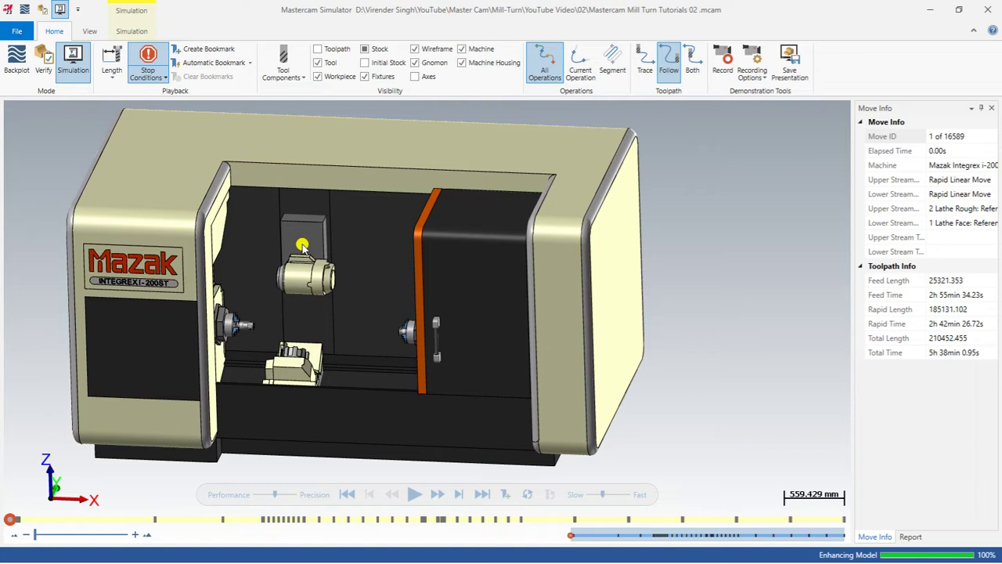
pyautogui.scroll(2, 304, 365)
pyautogui.moveTo(304, 365); pyautogui.dragTo(315, 362, button='middle')
pyautogui.scroll(1, 316, 362)
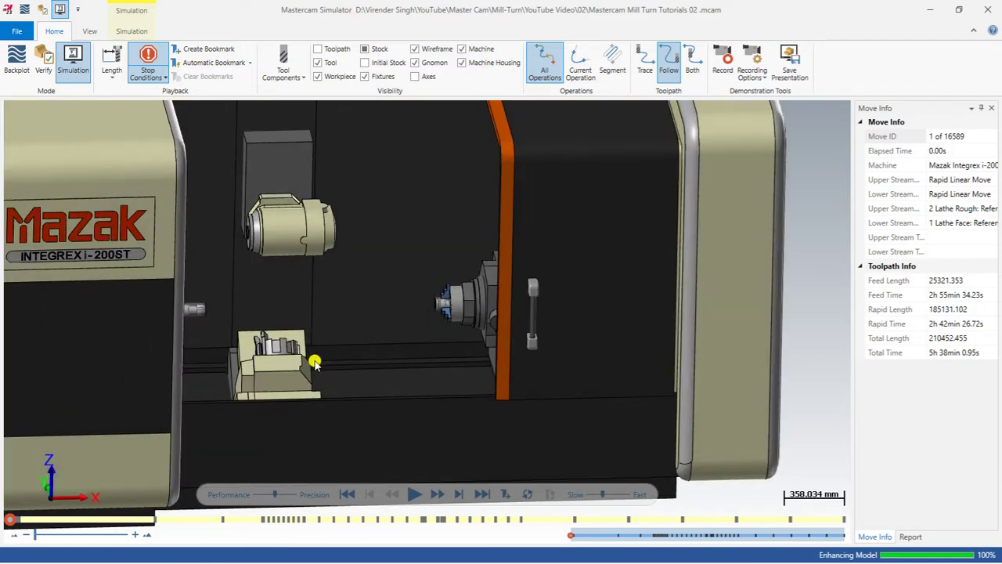
pyautogui.moveTo(341, 345); pyautogui.dragTo(382, 307, button='middle')
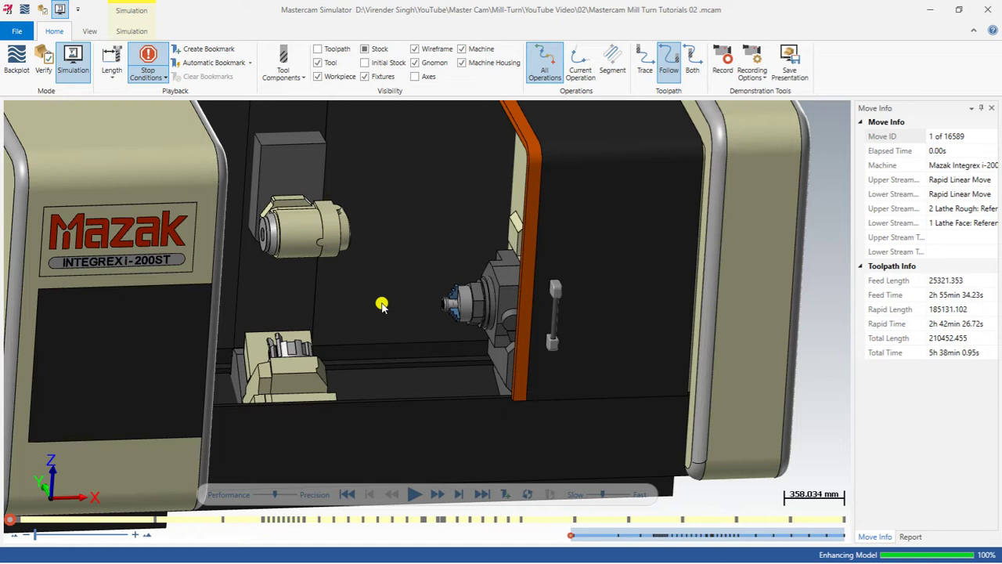
pyautogui.scroll(3, 381, 305)
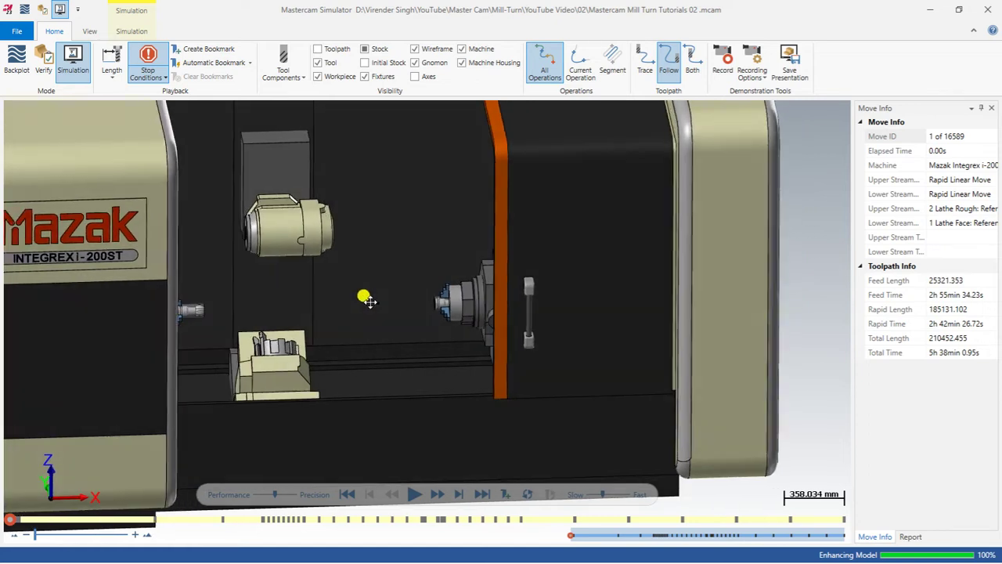
pyautogui.scroll(-3, 380, 307)
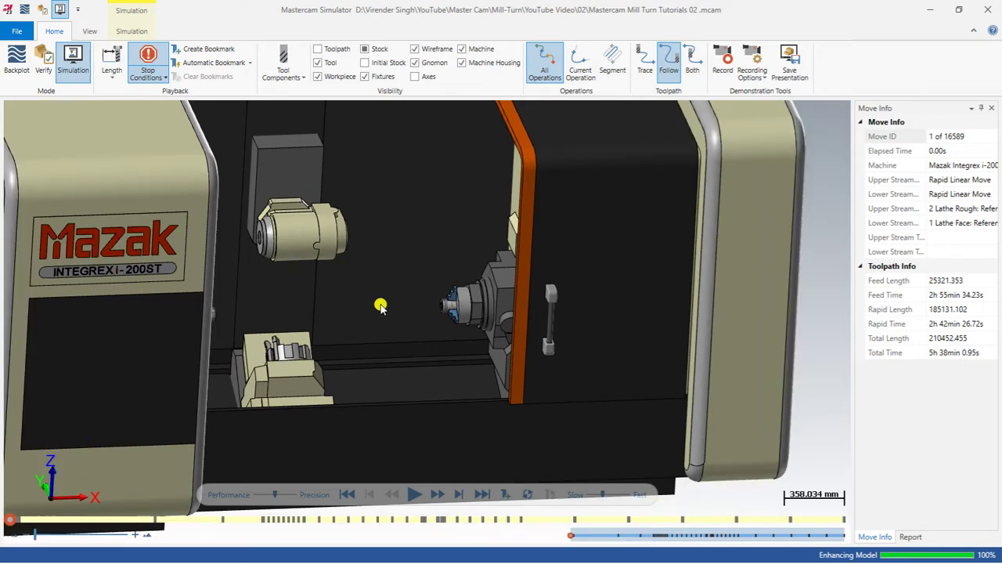
pyautogui.scroll(1, 372, 253)
pyautogui.moveTo(372, 253)
pyautogui.mouseDown(button='middle')
pyautogui.moveTo(354, 238)
pyautogui.moveTo(371, 251)
pyautogui.mouseUp(button='middle')
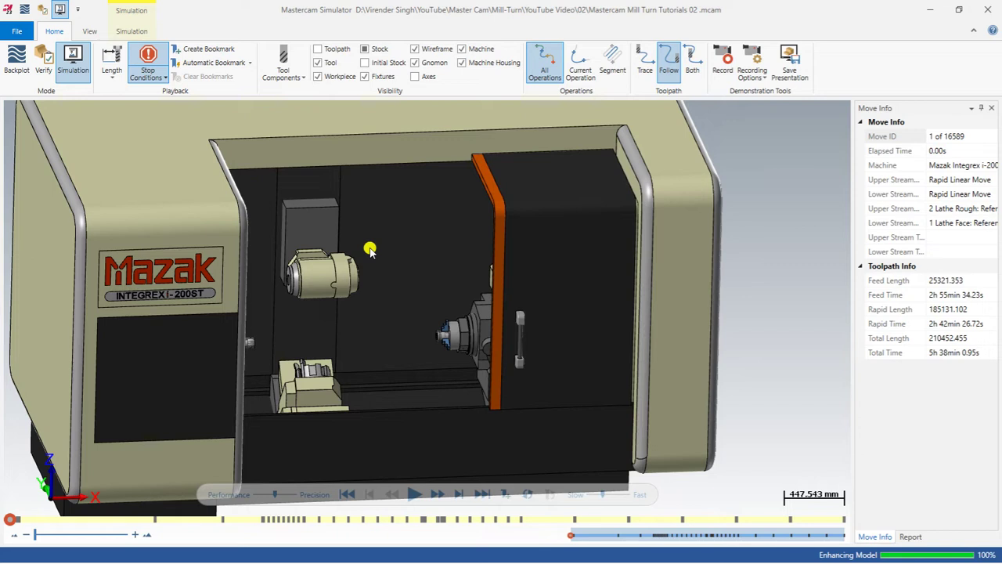
# Start playback and zoom in on the spindle part through lathe roughing to move 142
pyautogui.click(416, 495)
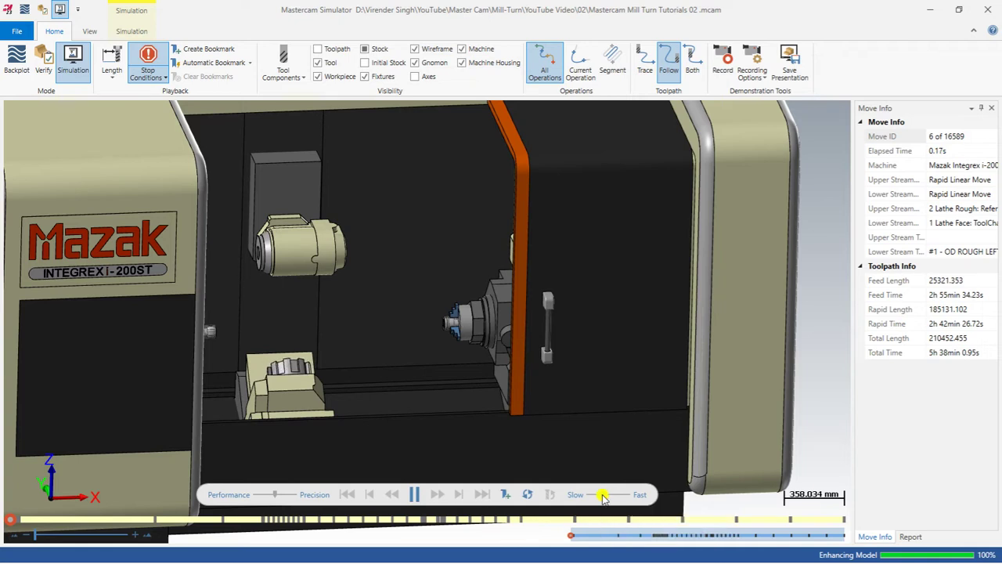
pyautogui.scroll(3, 483, 395)
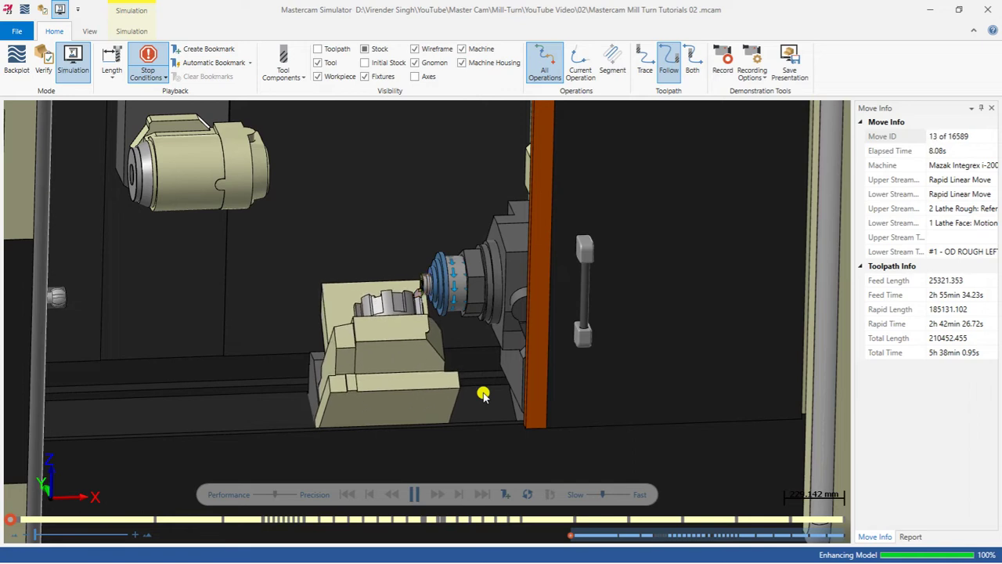
pyautogui.scroll(5, 427, 289)
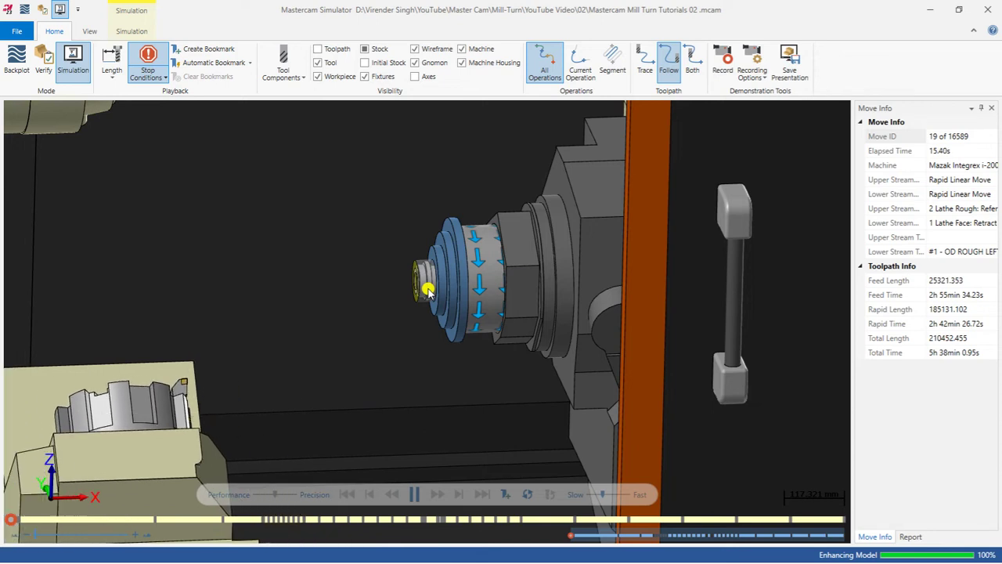
pyautogui.scroll(-3, 427, 290)
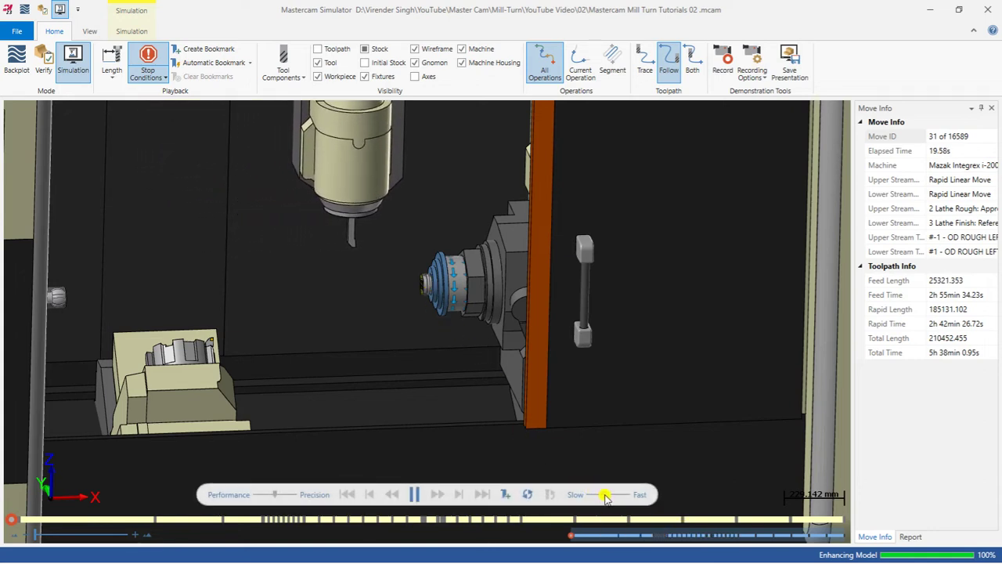
pyautogui.scroll(2, 433, 287)
pyautogui.scroll(3, 433, 286)
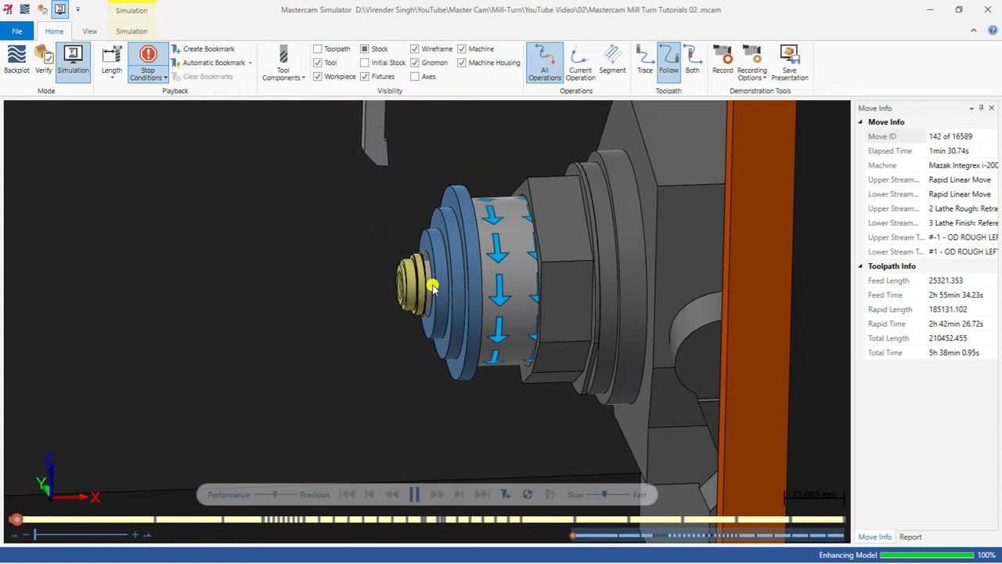
# Zoom out and turn the view slightly across the Mazak housing as playback continues
pyautogui.scroll(-3, 433, 288)
pyautogui.scroll(-3, 431, 285)
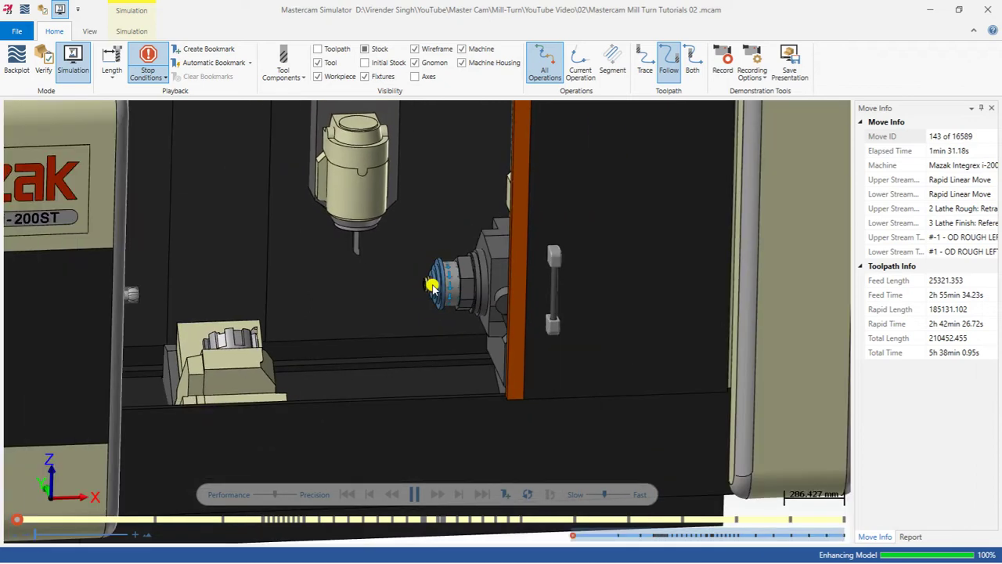
pyautogui.scroll(-2, 419, 287)
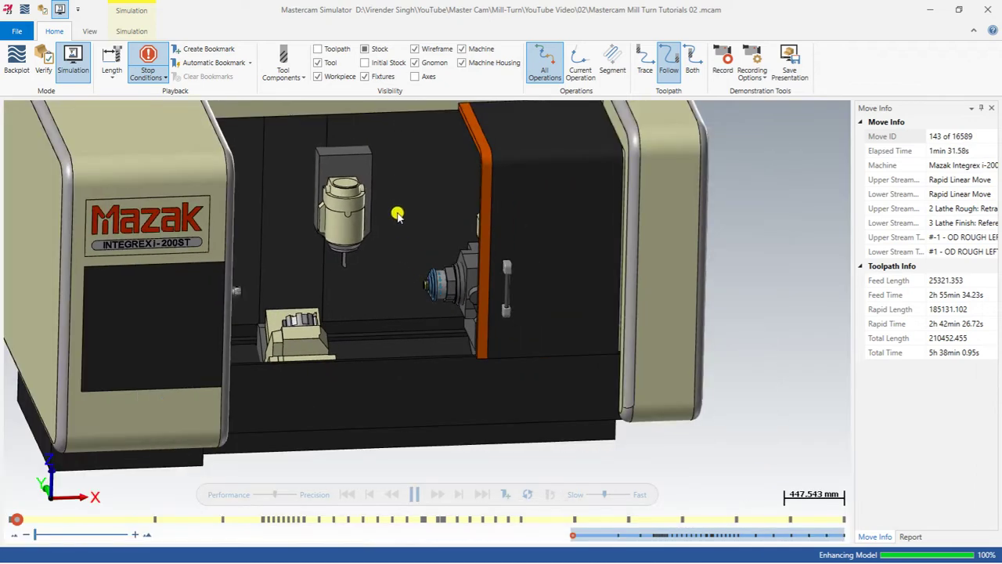
pyautogui.moveTo(397, 208)
pyautogui.mouseDown(button='middle')
pyautogui.moveTo(375, 201)
pyautogui.moveTo(387, 213)
pyautogui.mouseUp(button='middle')
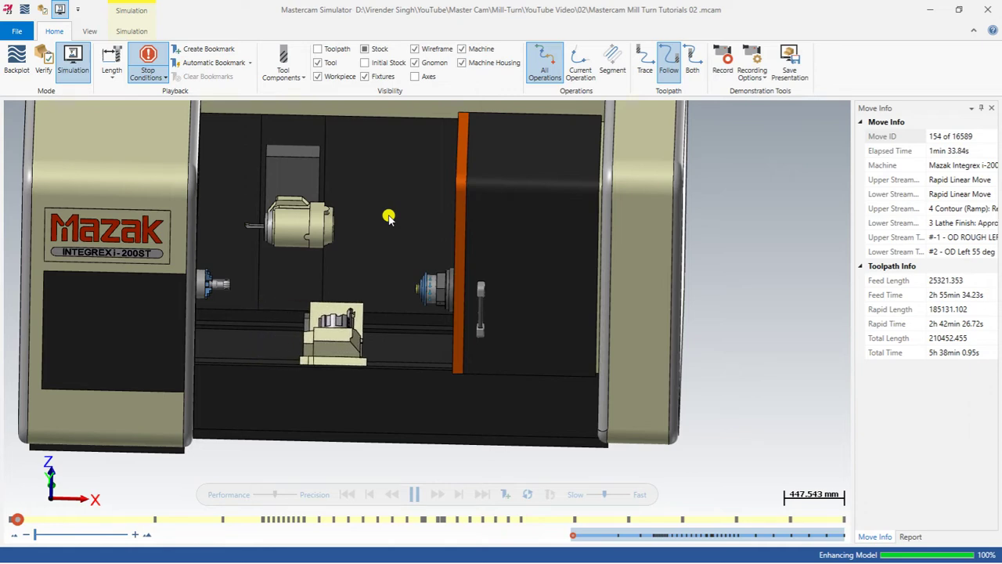
pyautogui.scroll(5, 436, 305)
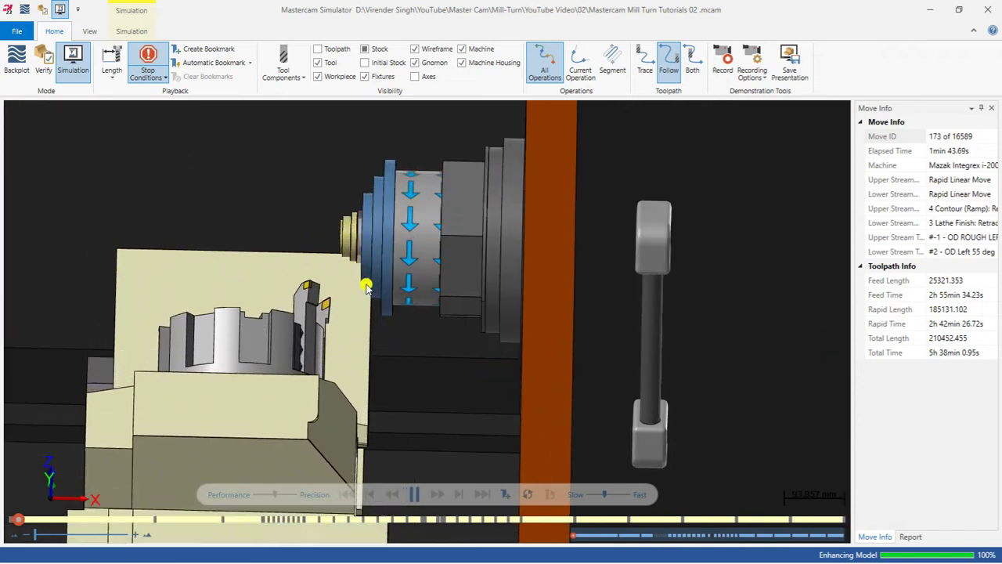
# Orbit to the machine's right side and zoom back toward the spindle for the Contour (Ramp) operation
pyautogui.scroll(-3, 364, 285)
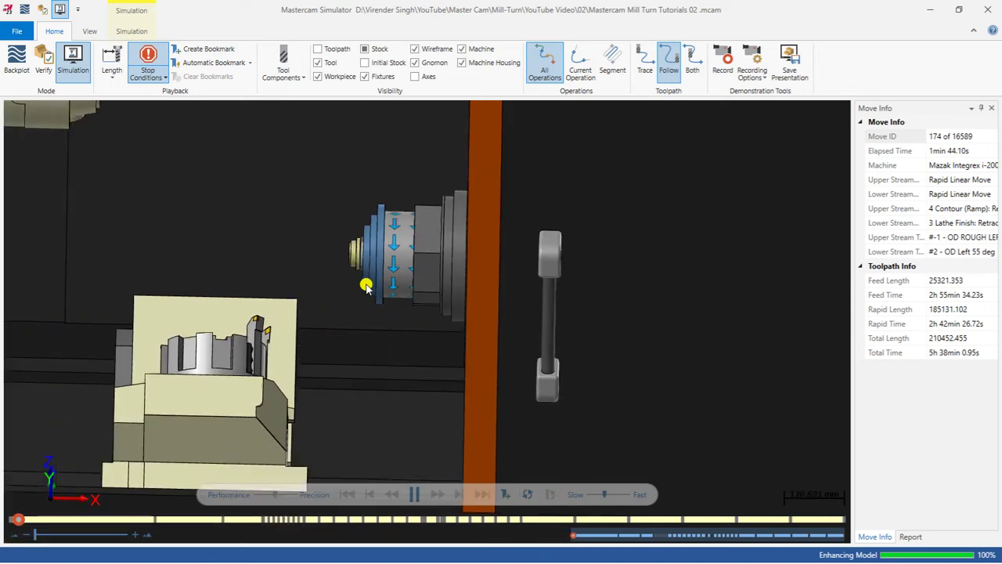
pyautogui.scroll(-1, 356, 293)
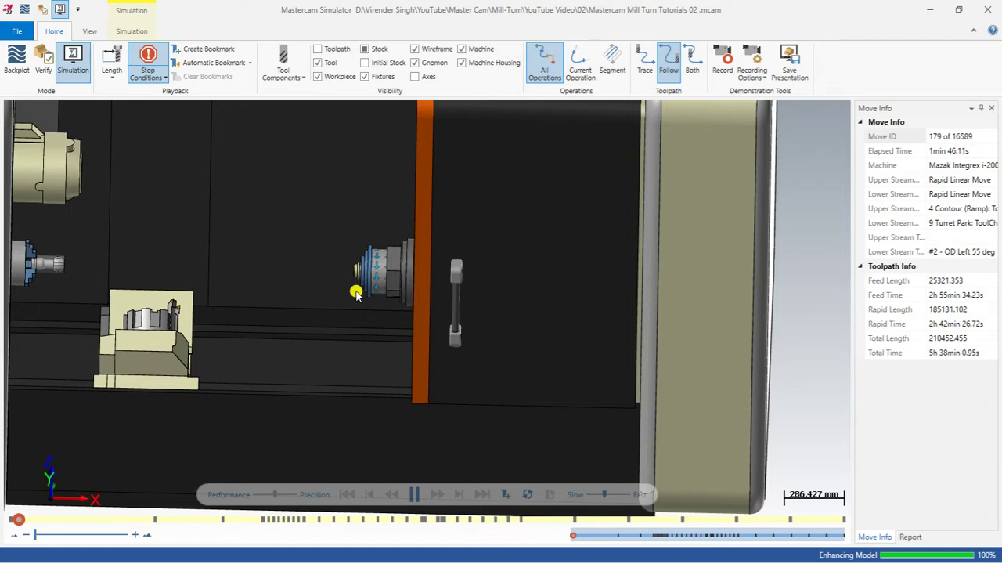
pyautogui.scroll(-3, 356, 292)
pyautogui.scroll(2, 244, 207)
pyautogui.moveTo(241, 206); pyautogui.dragTo(154, 229, button='middle')
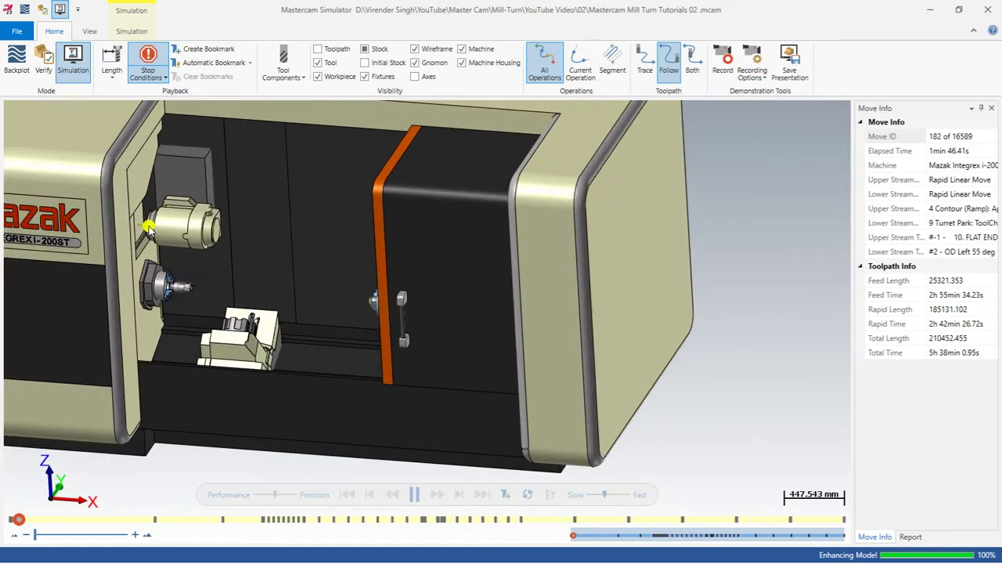
pyautogui.scroll(2, 146, 218)
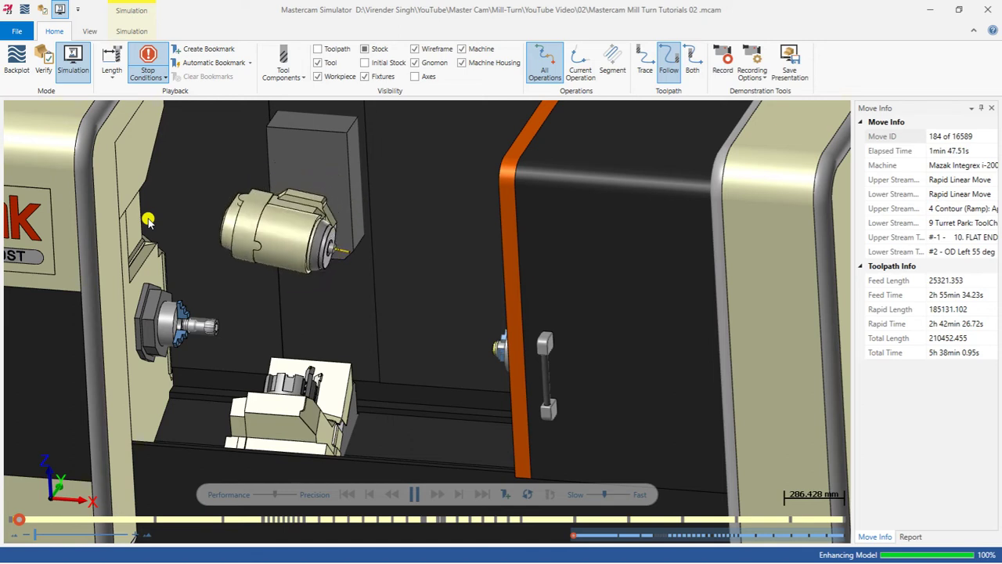
# Orbit the machine and zoom in on the chuck while playback runs through the Helix Bore operation
pyautogui.scroll(-3, 286, 284)
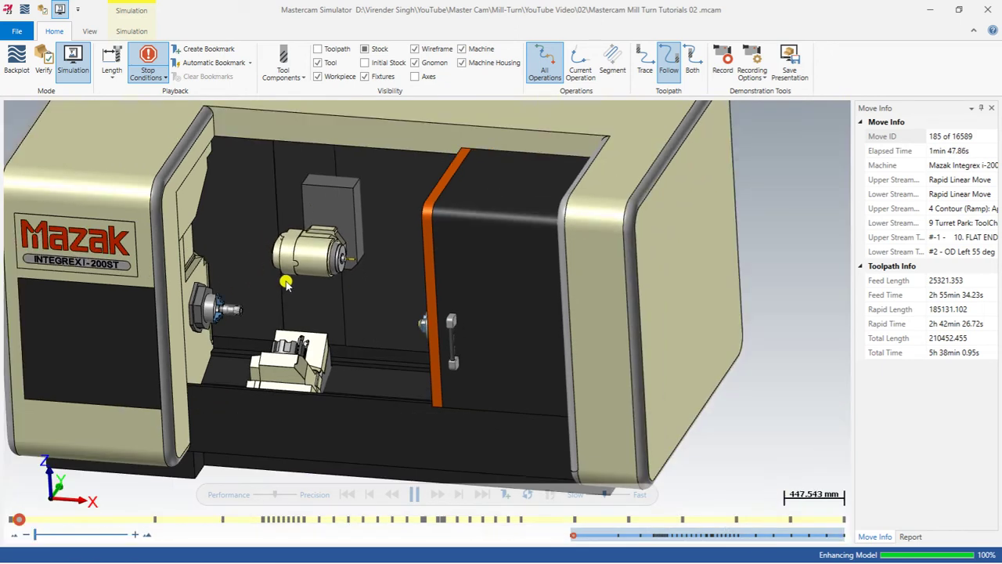
pyautogui.moveTo(335, 310); pyautogui.dragTo(356, 312, button='middle')
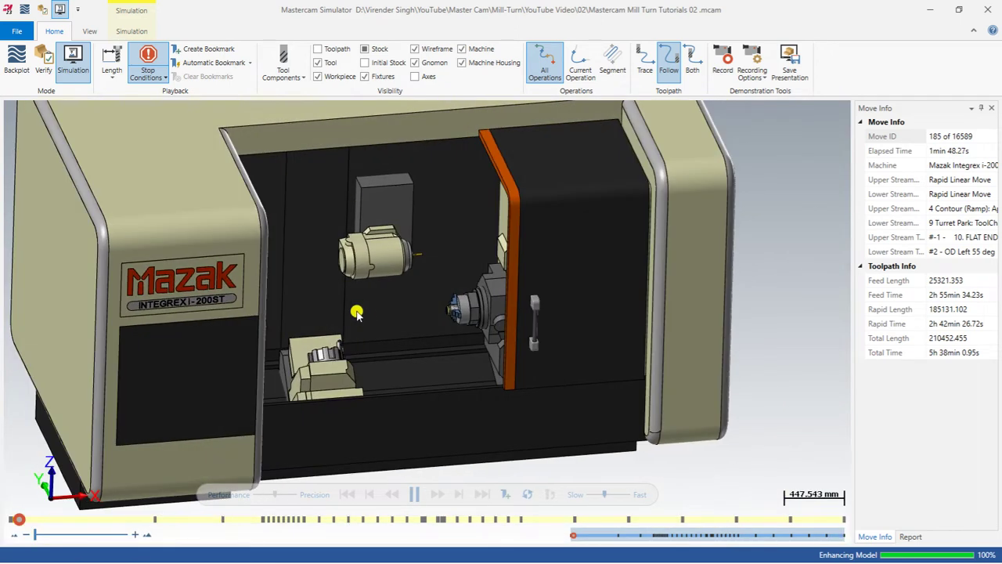
pyautogui.scroll(3, 452, 311)
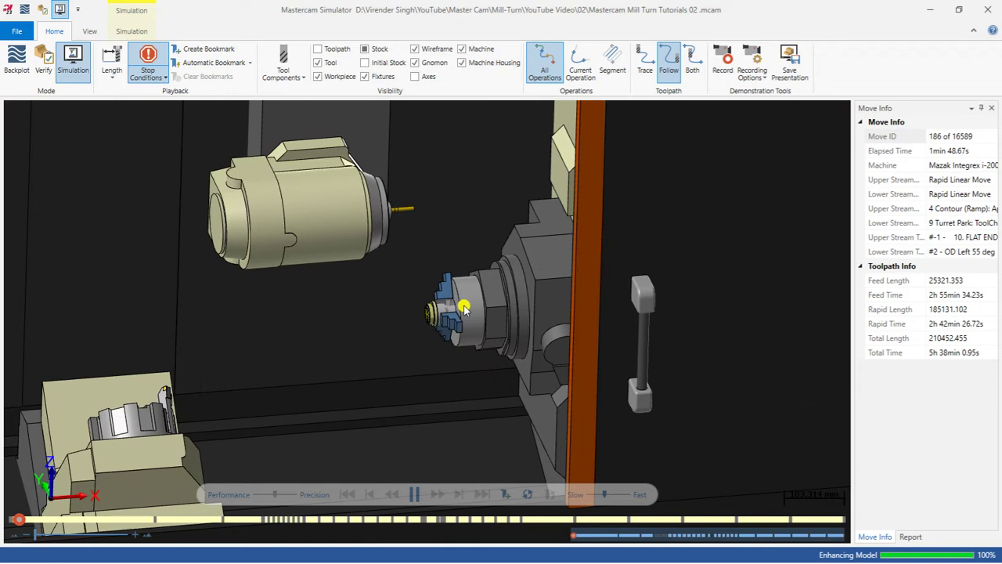
pyautogui.scroll(1, 461, 309)
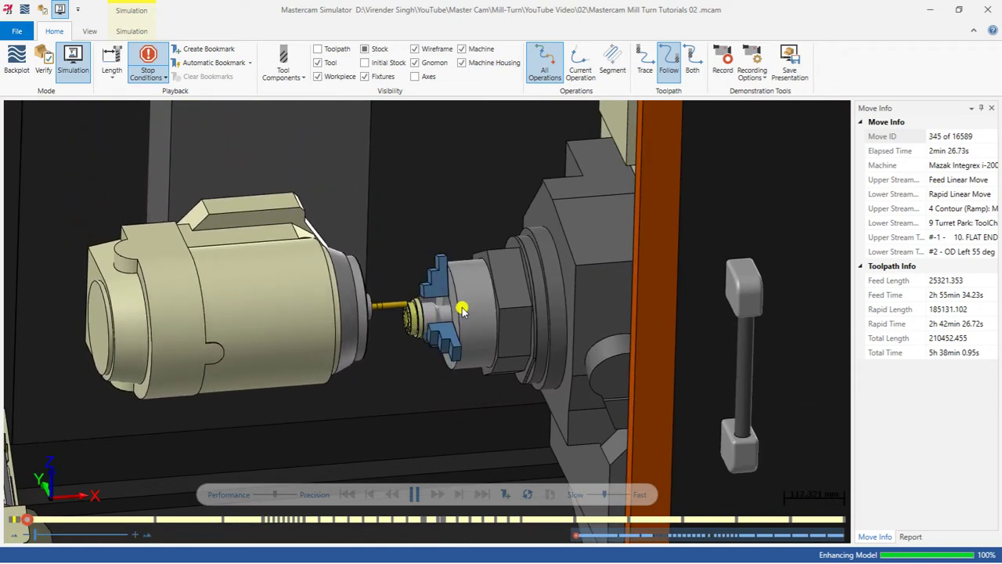
pyautogui.scroll(3, 427, 308)
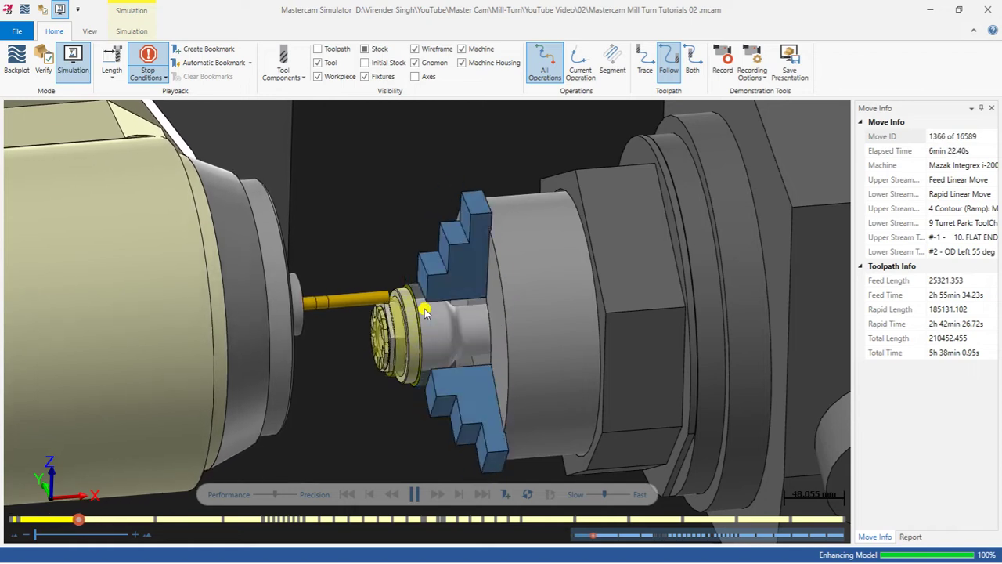
pyautogui.scroll(-3, 424, 310)
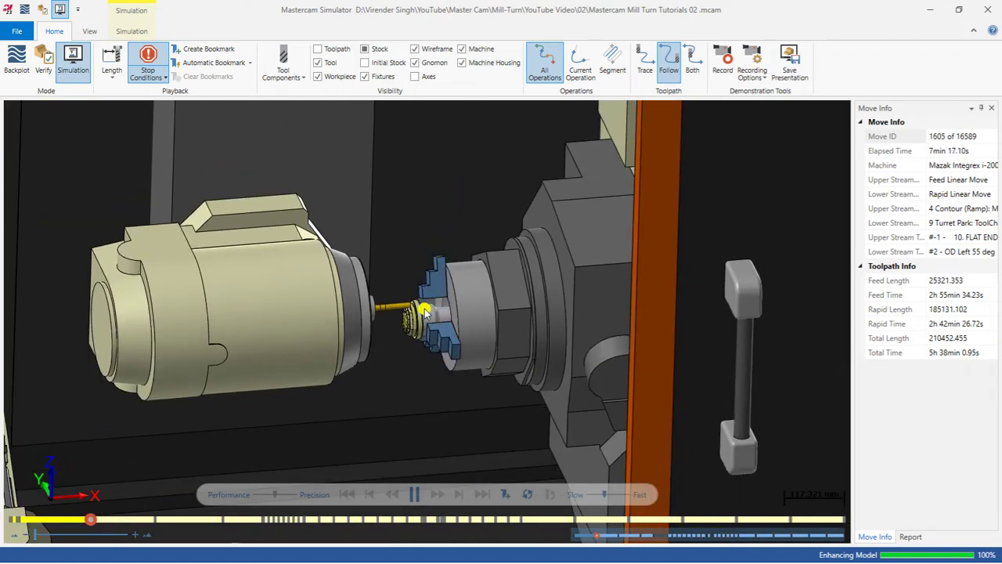
pyautogui.scroll(1, 424, 310)
pyautogui.scroll(-1, 424, 310)
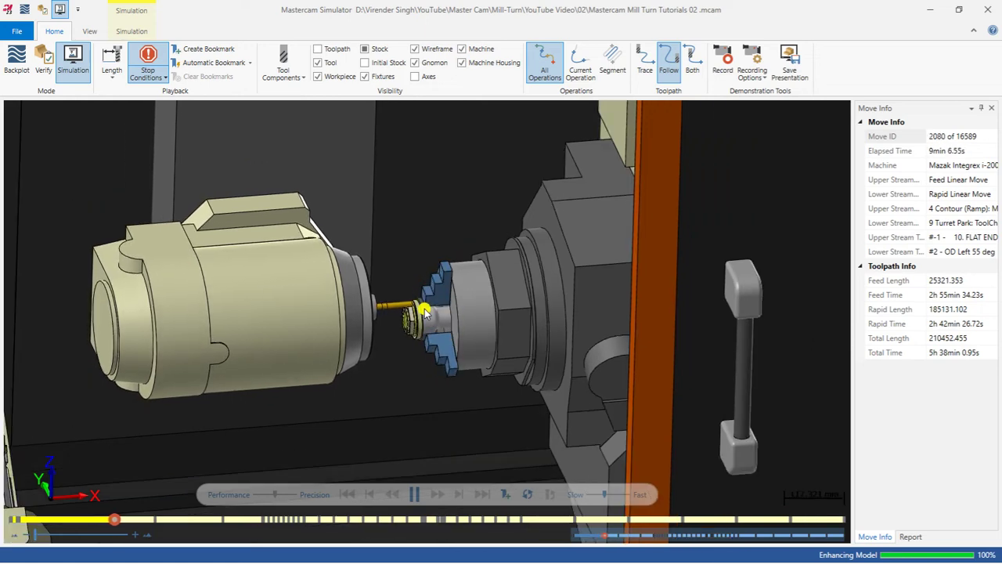
pyautogui.scroll(2, 423, 310)
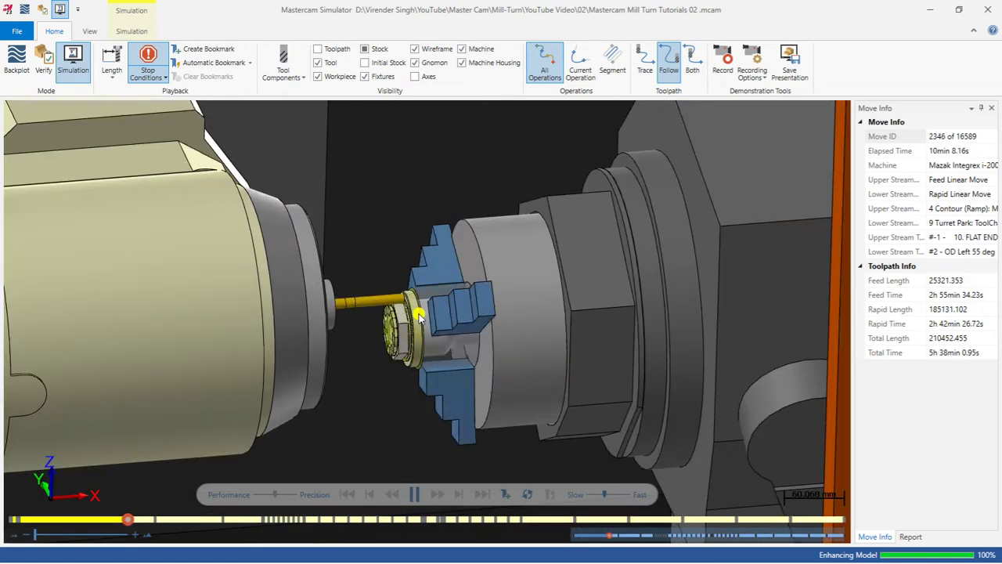
pyautogui.scroll(2, 418, 316)
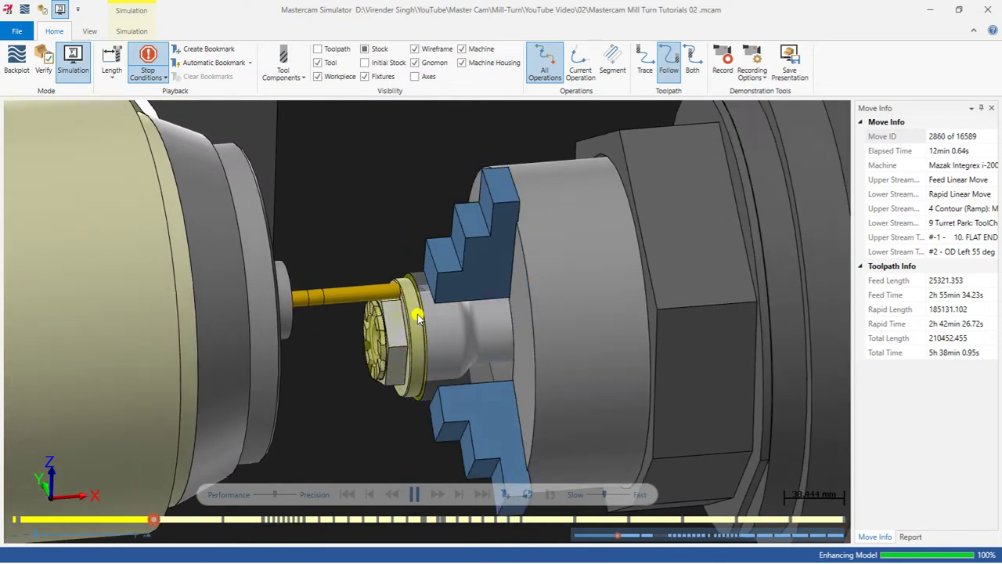
pyautogui.scroll(-2, 417, 316)
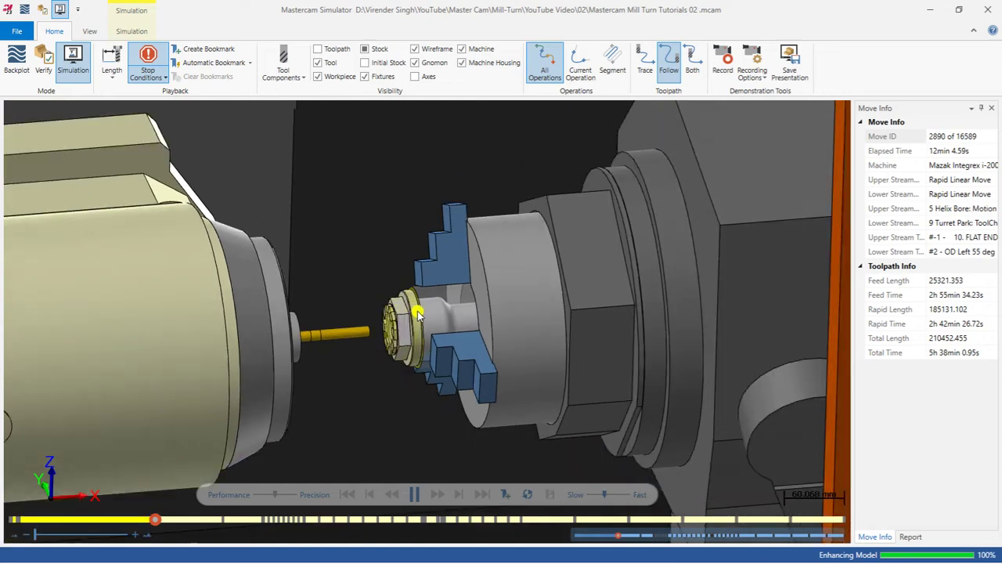
pyautogui.scroll(2, 417, 316)
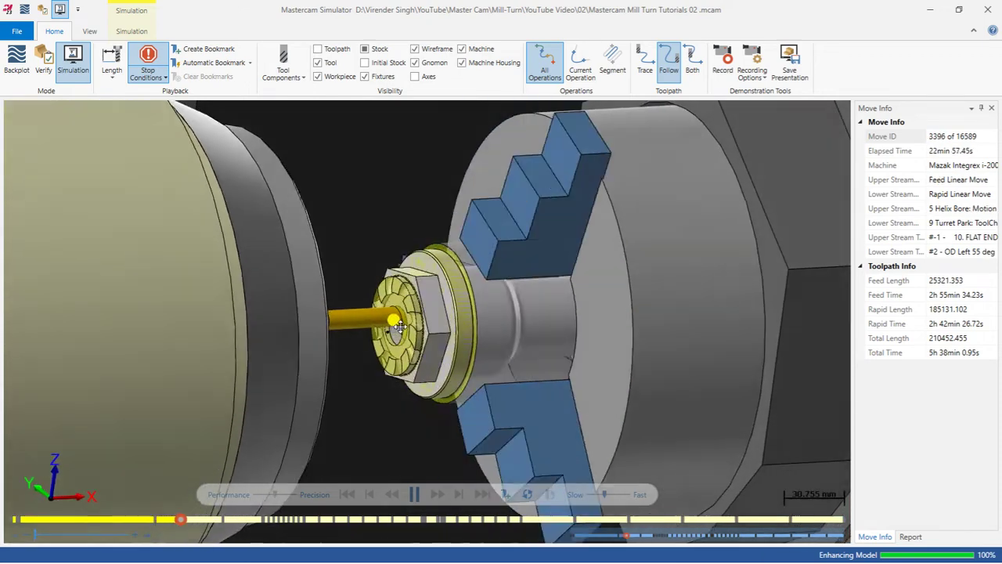